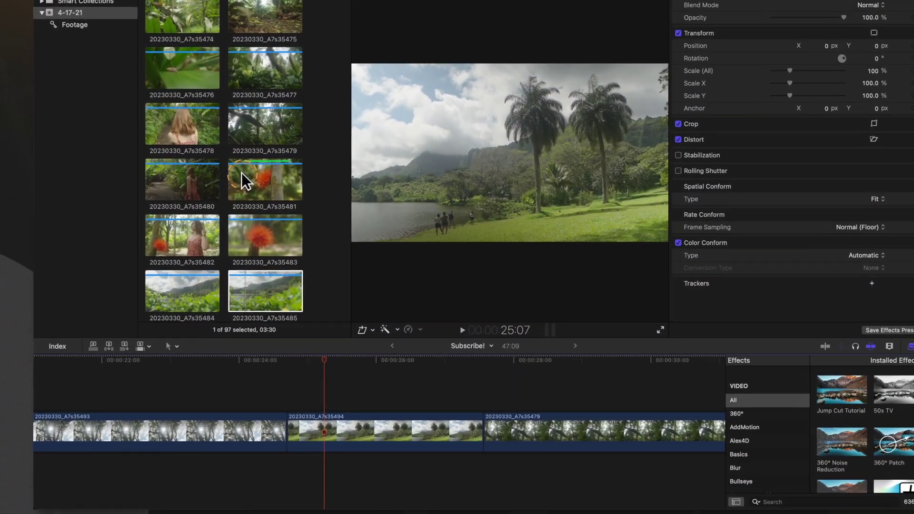
# Replace timeline clip 20230330_A7s35494 from its start with orange-flower clip 20230330_A7s35481 (Option-R)
pyautogui.click(241, 178)
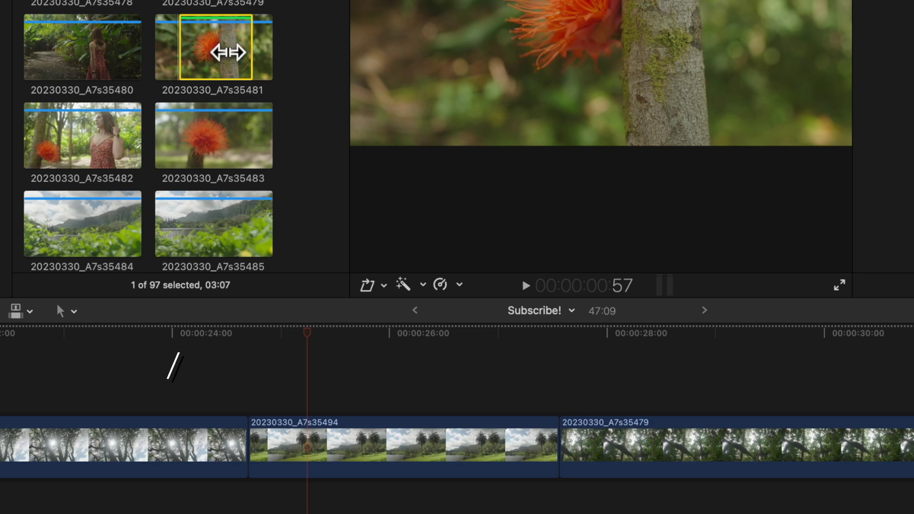
pyautogui.hotkey('alt', 'r')
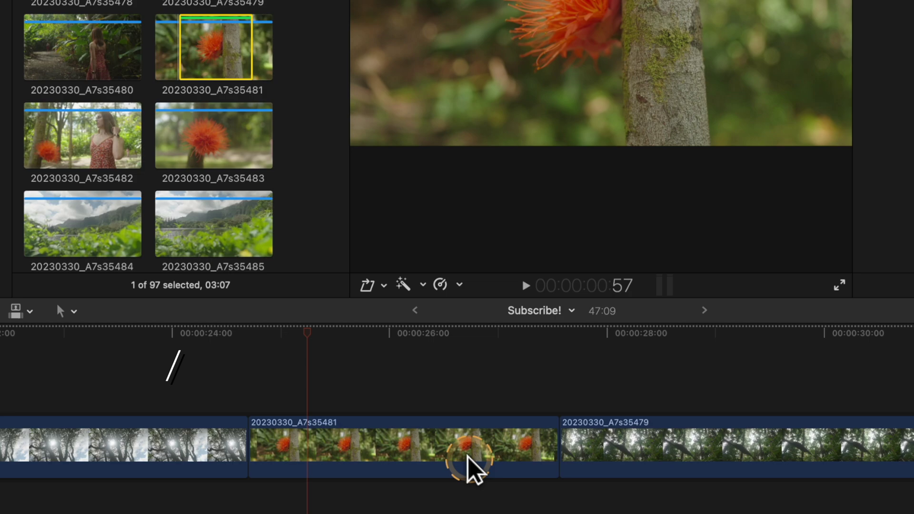
pyautogui.click(533, 455)
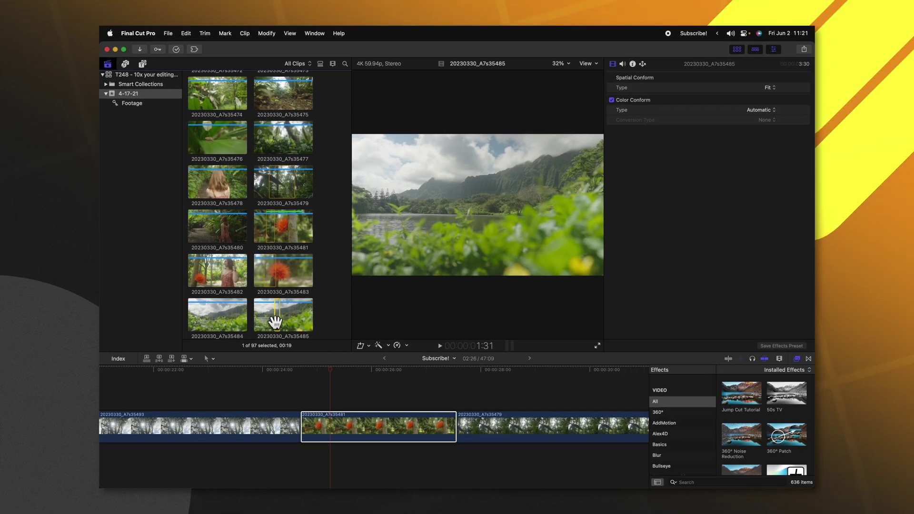
# Replace the timeline clip with the shorter clip 20230330_A7s35485, accepting the not-enough-media warning
pyautogui.hotkey('alt', 'r')
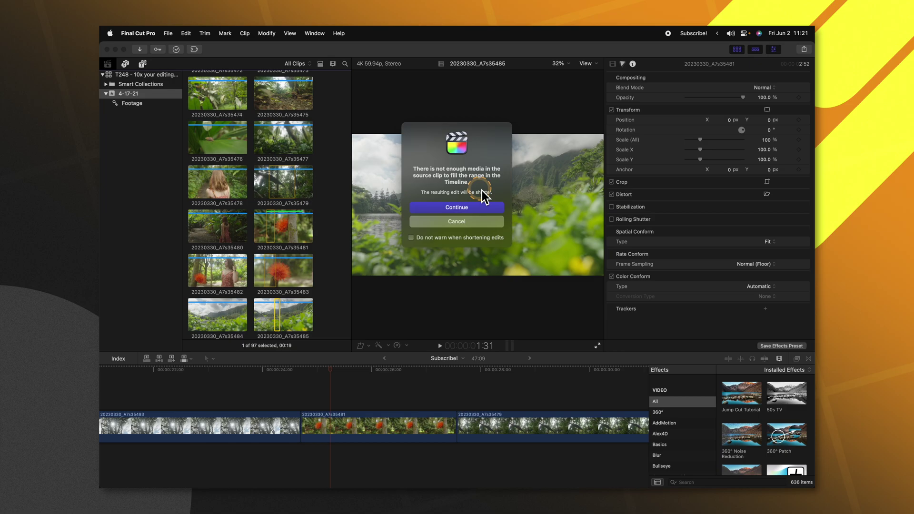
pyautogui.click(470, 206)
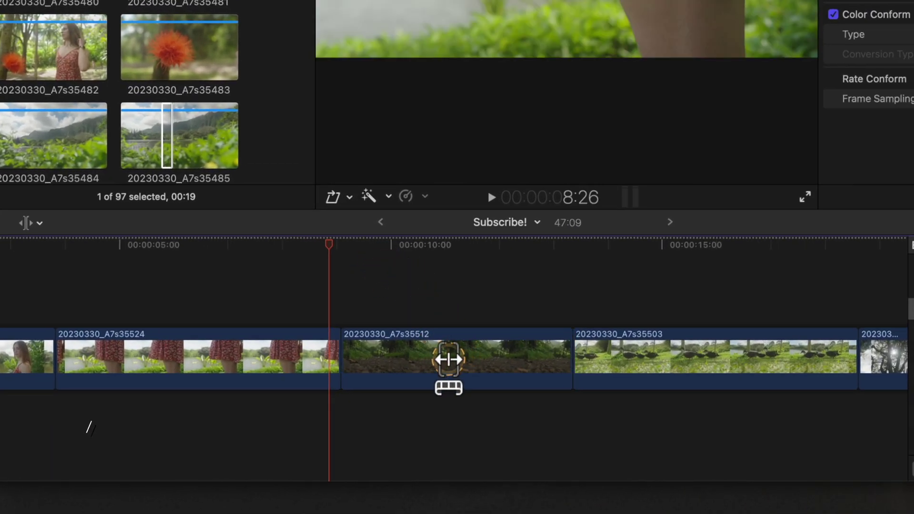
# Slip the footage inside clip 20230330_A7s35512 and roll its end edit with 35503 later
pyautogui.moveTo(449, 359); pyautogui.dragTo(485, 360)
pyautogui.moveTo(409, 353); pyautogui.dragTo(409, 354)
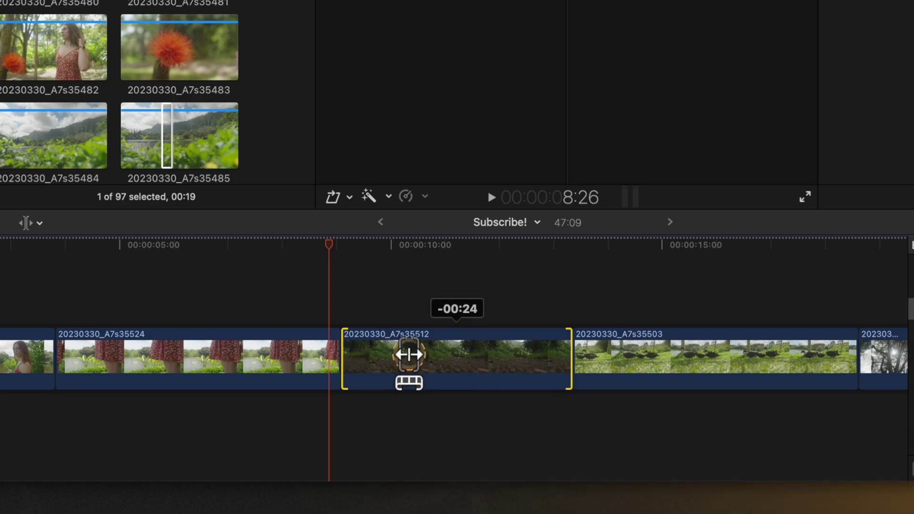
pyautogui.moveTo(569, 352)
pyautogui.mouseDown()
pyautogui.moveTo(646, 355)
pyautogui.moveTo(574, 352)
pyautogui.mouseUp()
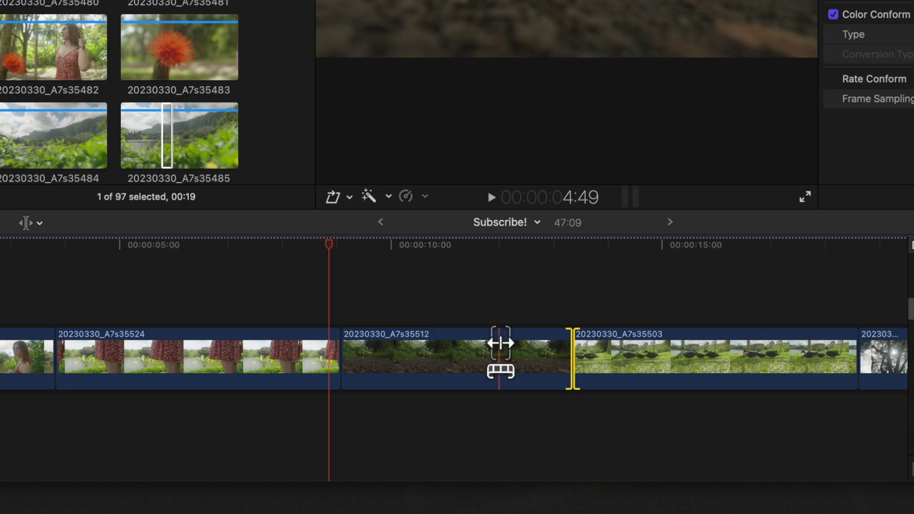
# Slide clip 35512 between its neighbours, then ripple-lengthen the end of clip 35524
pyautogui.moveTo(499, 352); pyautogui.dragTo(485, 355)
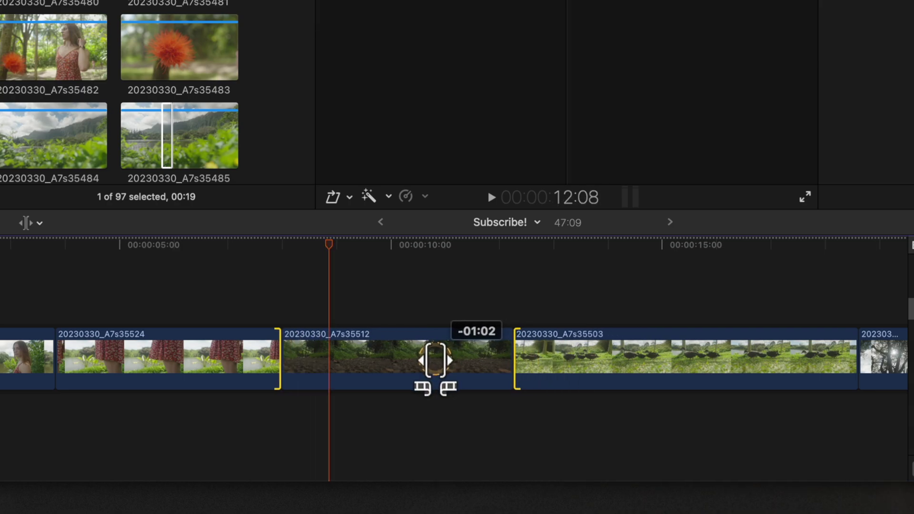
pyautogui.moveTo(389, 360); pyautogui.dragTo(523, 363)
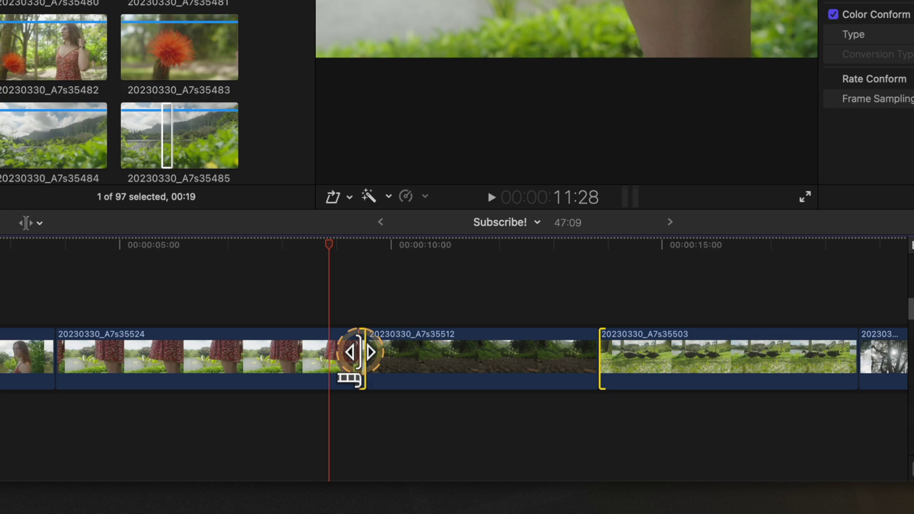
pyautogui.moveTo(355, 352); pyautogui.dragTo(461, 352)
pyautogui.click(690, 349)
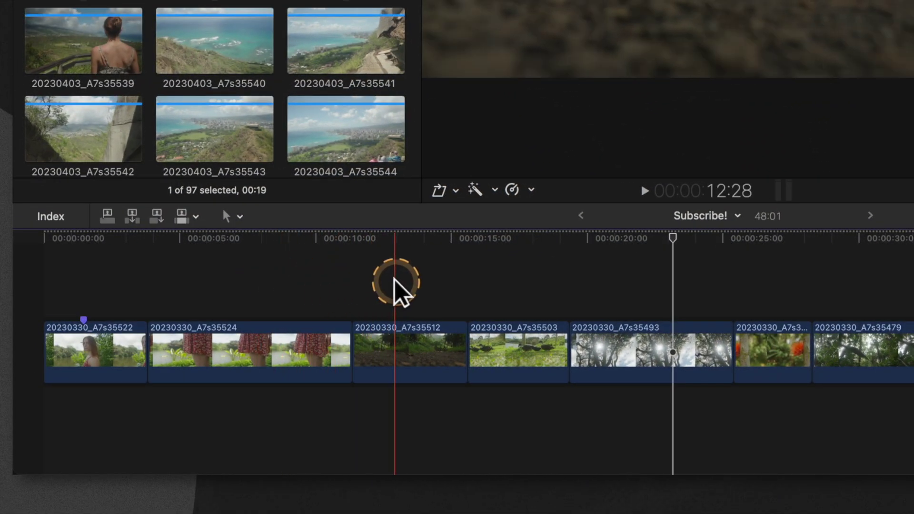
pyautogui.click(405, 269)
pyautogui.press('space')
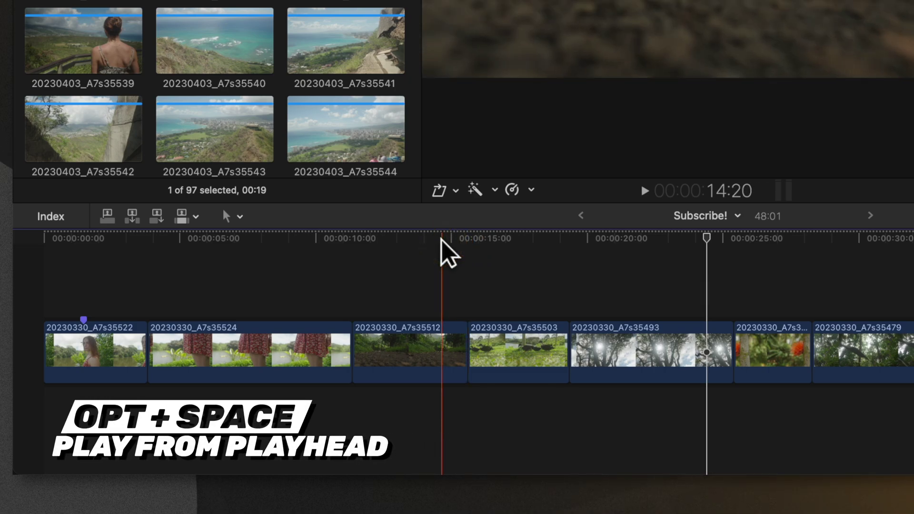
pyautogui.hotkey('alt', 'space')
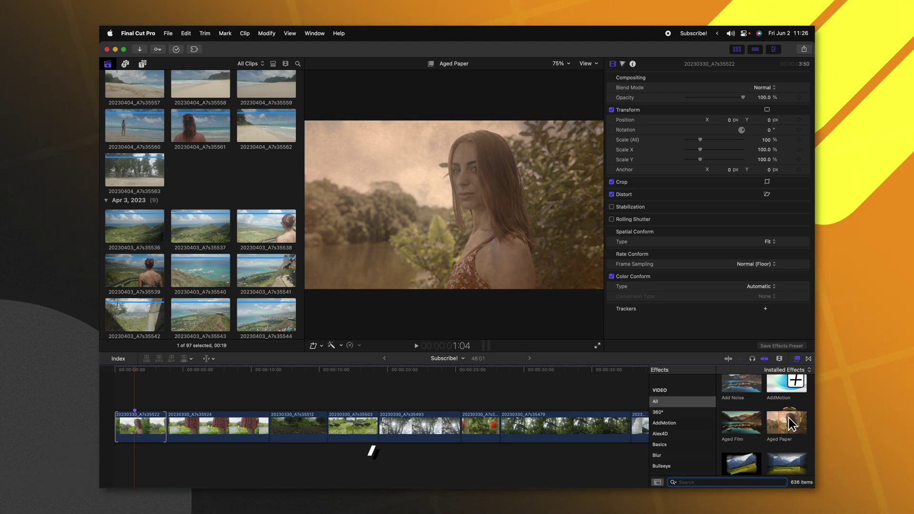
# Apply the Aged Paper effect to the first clip 20230330_A7s35522
pyautogui.doubleClick(788, 426)
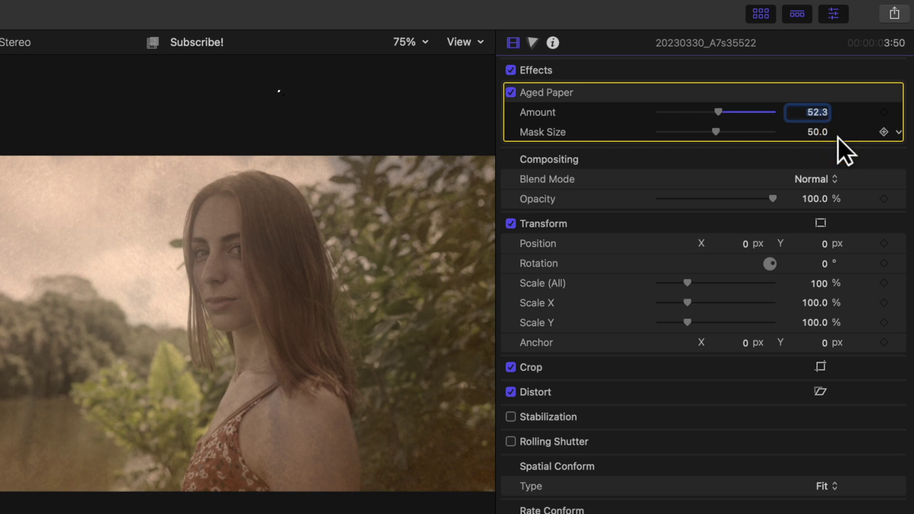
# Nudge the Aged Paper Amount to 53.3 and raise Position Y to 20 px
pyautogui.hotkey('alt', 'Up')
pyautogui.click(830, 248)
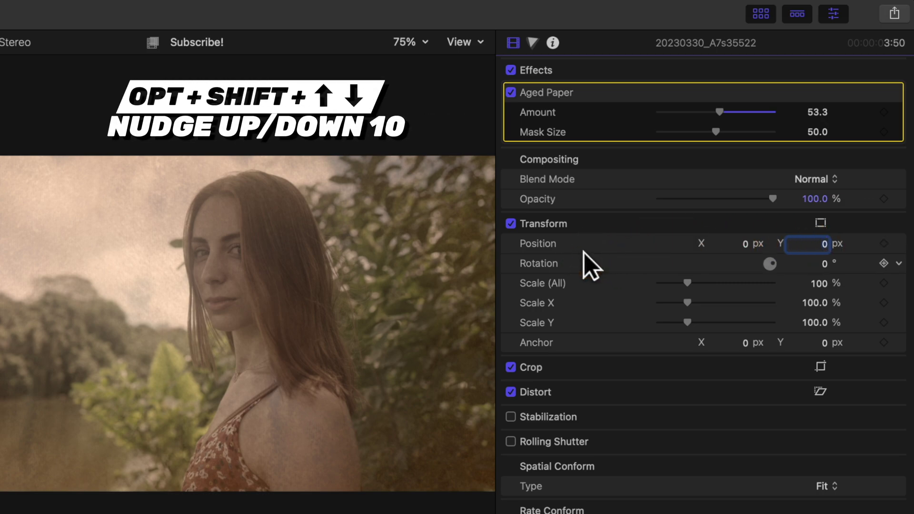
pyautogui.hotkey('alt', 'shift', 'Up')
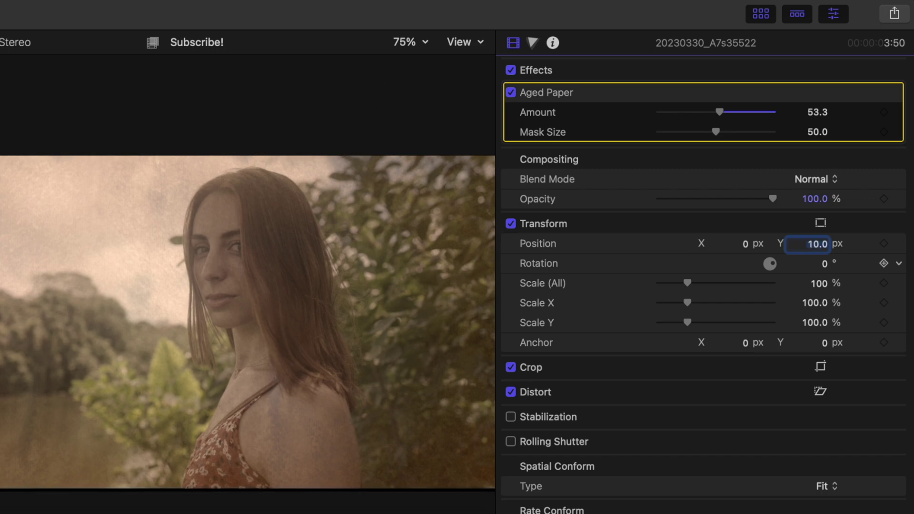
pyautogui.hotkey('alt', 'shift', 'Up')
pyautogui.hotkey('alt', 'shift', 'Up')
pyautogui.hotkey('alt', 'shift', 'Up')
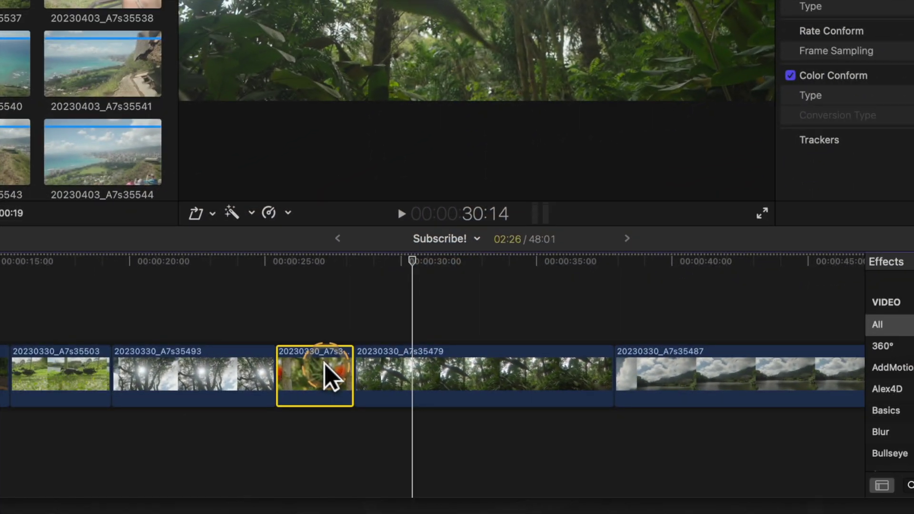
# Paste a copy of the orange-flower clip into the timeline at about 00:00:32
pyautogui.click(419, 308)
pyautogui.press('super+v')
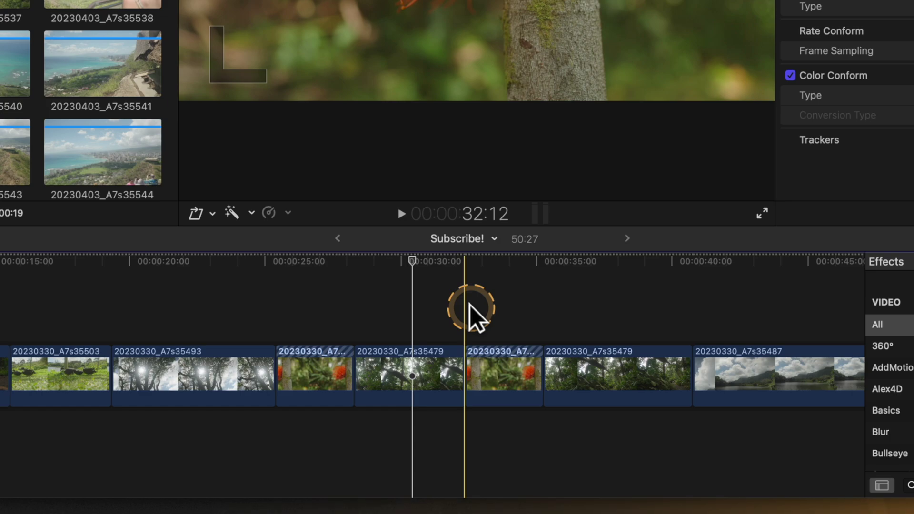
pyautogui.click(469, 309)
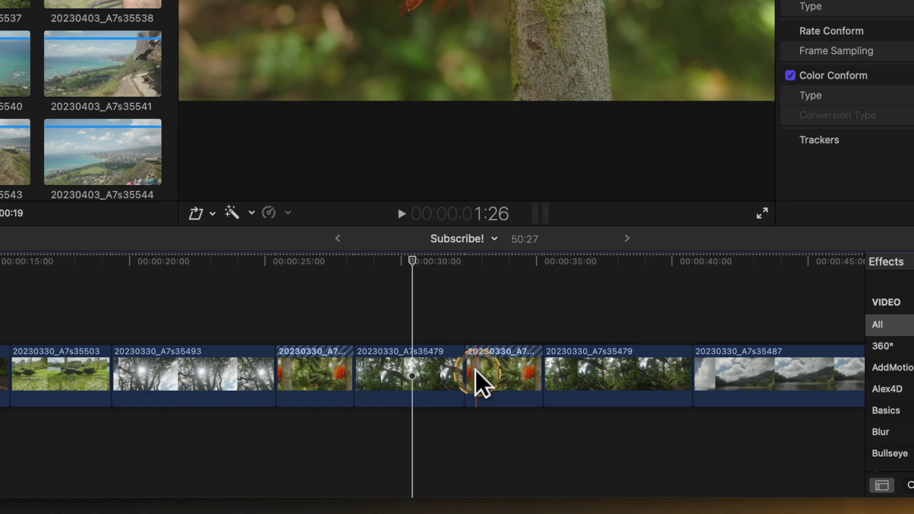
pyautogui.click(610, 368)
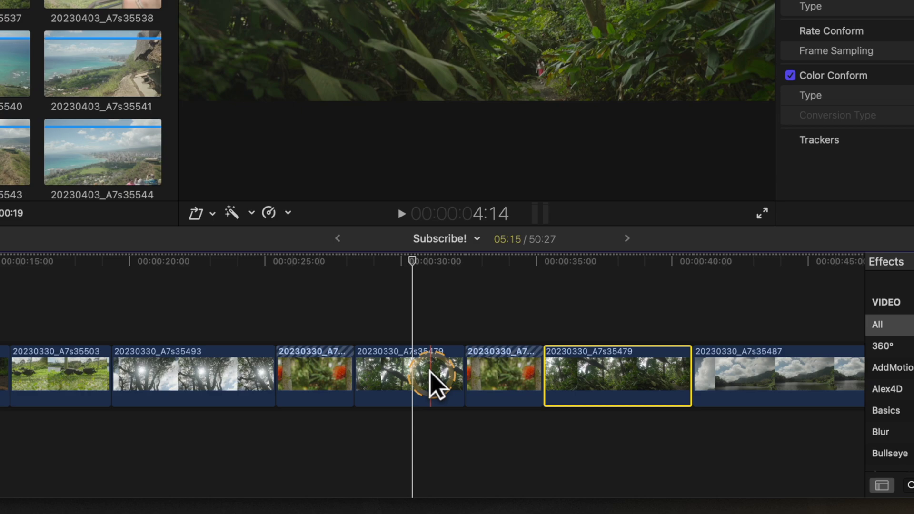
# Delete the inserted copy and paste it instead as a connected clip above 20230330_A7s35479
pyautogui.click(432, 383)
pyautogui.click(456, 324)
pyautogui.click(520, 363)
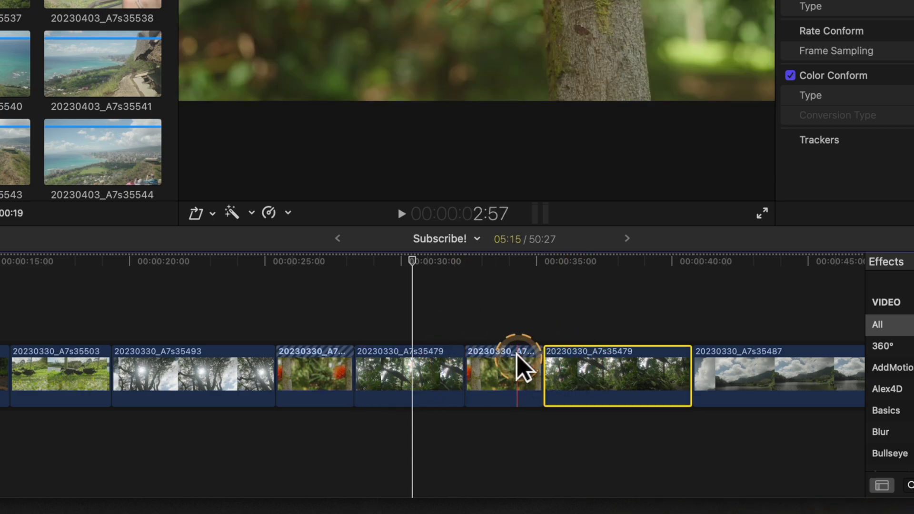
pyautogui.click(481, 362)
pyautogui.press('Delete')
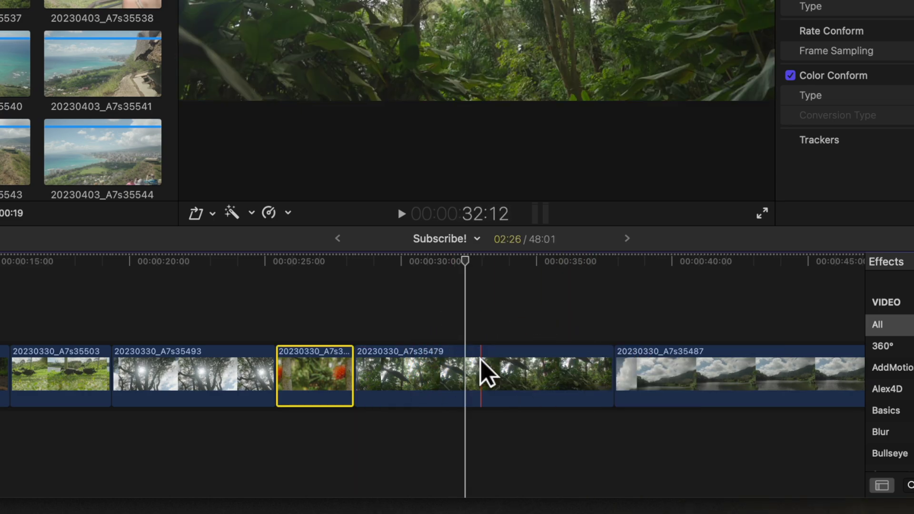
pyautogui.hotkey('alt', 'v')
pyautogui.click(480, 360)
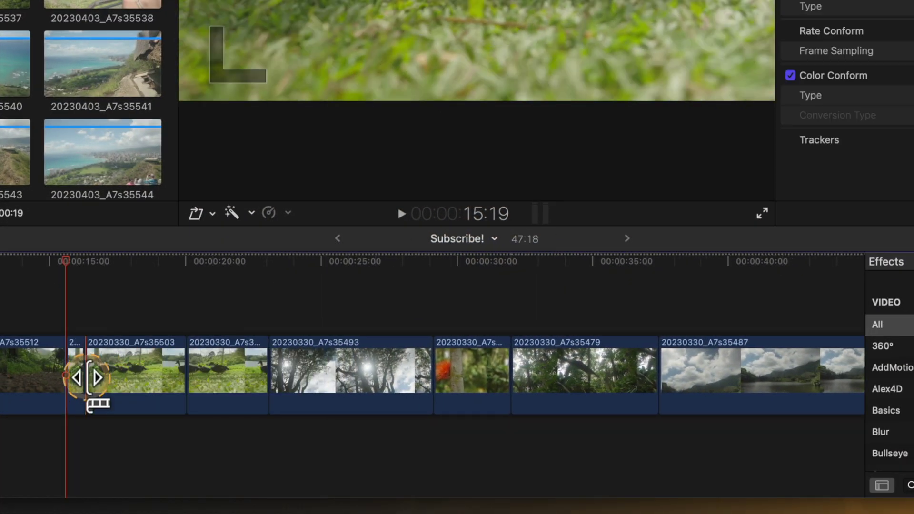
# Select clip 20230330_A7s35503 to duplicate it beside the original
pyautogui.click(85, 374)
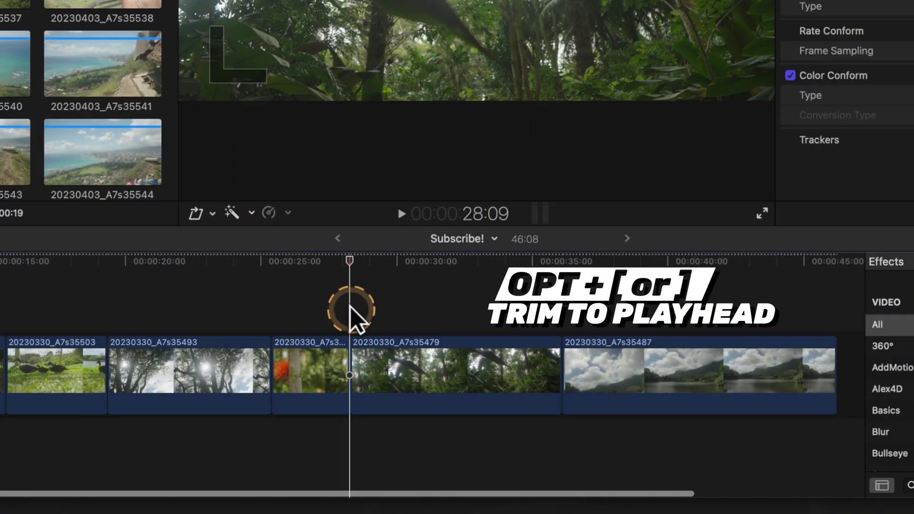
# Trim the start of jungle clip 20230330_A7s35479, then trim it to a 05:13 range
pyautogui.hotkey('alt', ']')
pyautogui.hotkey('alt', ']')
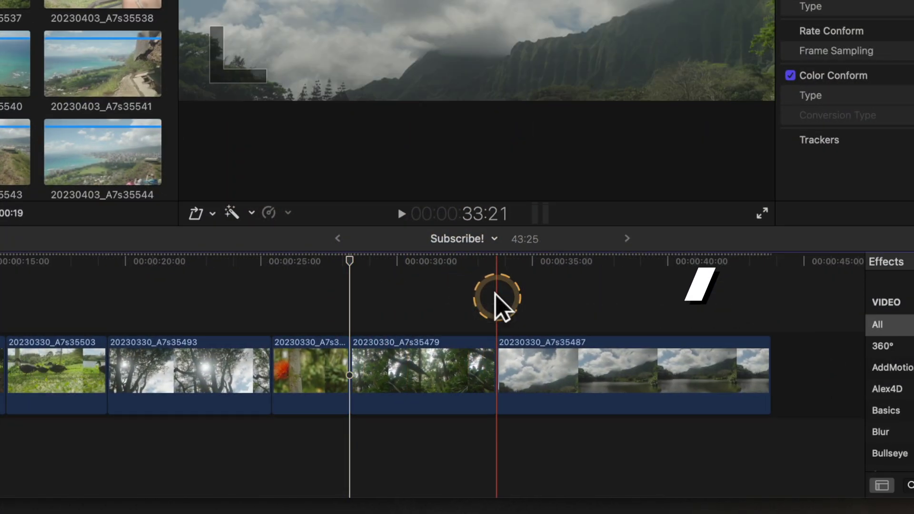
pyautogui.press('super+z')
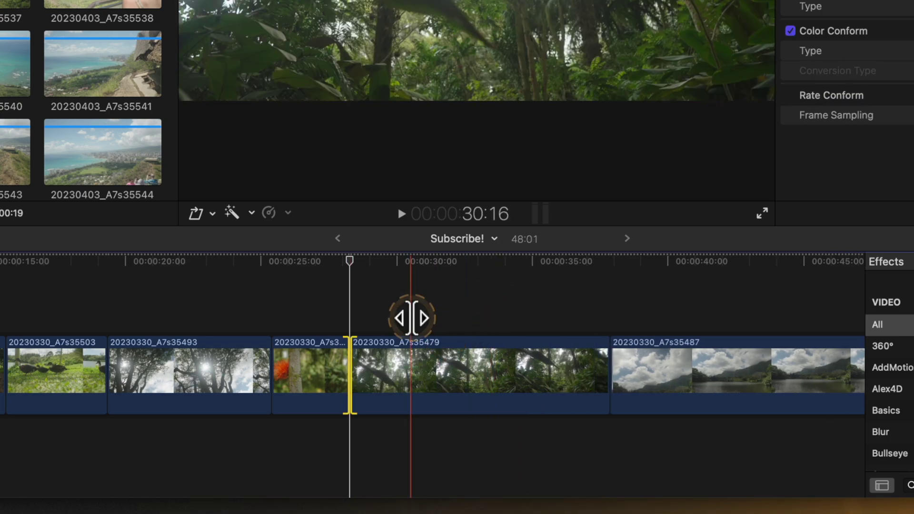
pyautogui.hotkey('alt', '[')
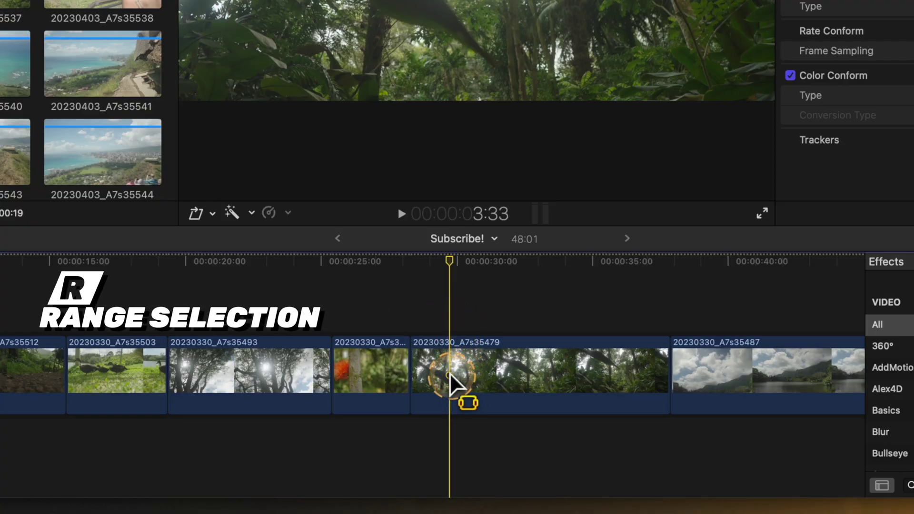
pyautogui.moveTo(450, 381); pyautogui.dragTo(603, 375)
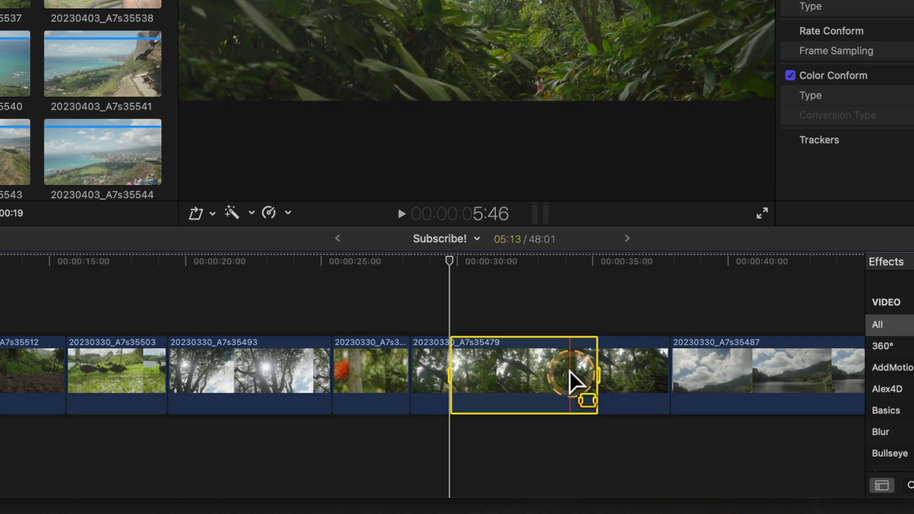
pyautogui.hotkey('alt', '\\')
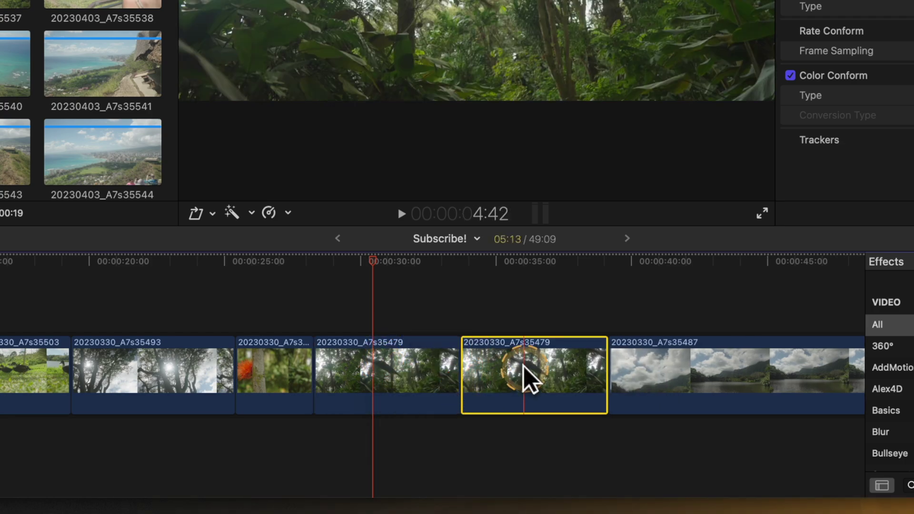
# Ripple-delete the duplicate jungle clip and insert a 3-second gap at 30:26
pyautogui.hotkey('shift', 'Delete')
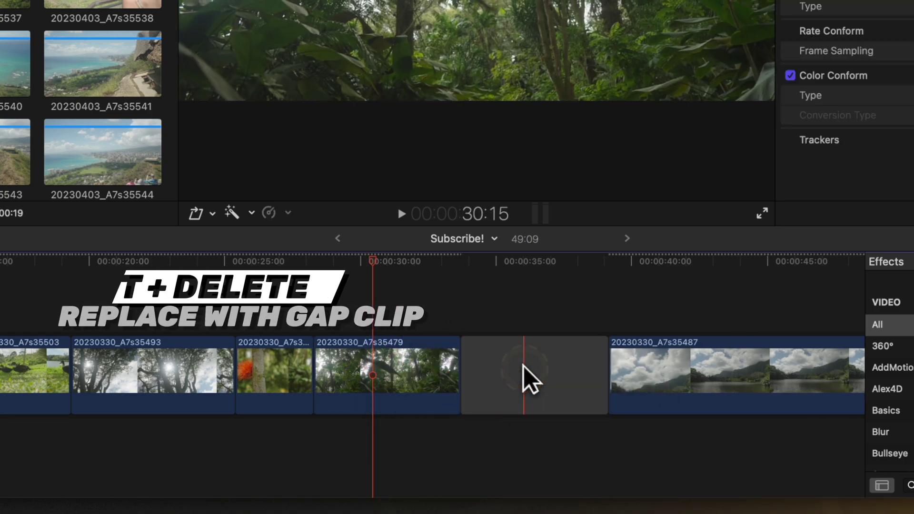
pyautogui.press('super+z')
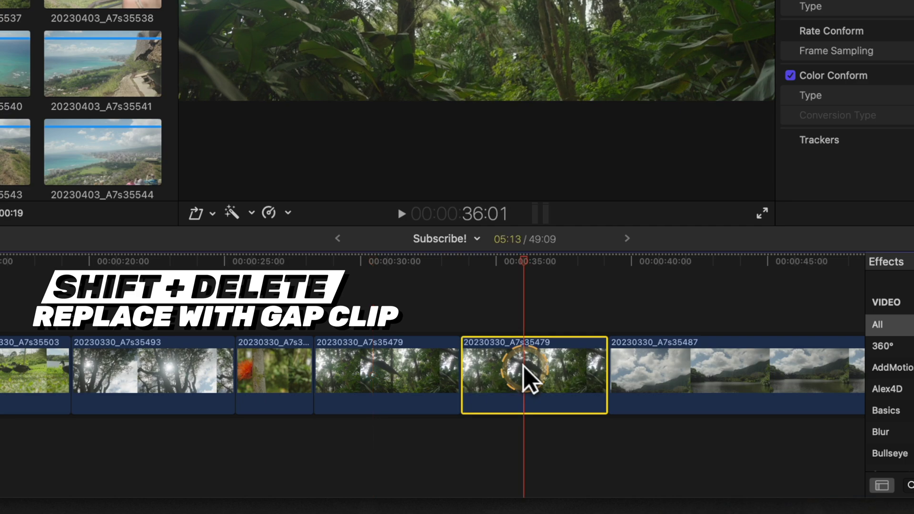
pyautogui.press('Delete')
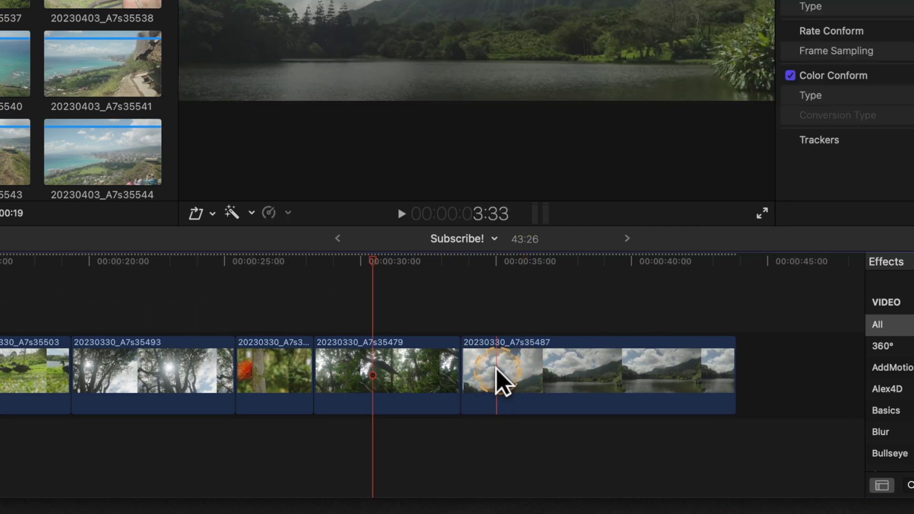
pyautogui.moveTo(367, 259); pyautogui.dragTo(383, 264)
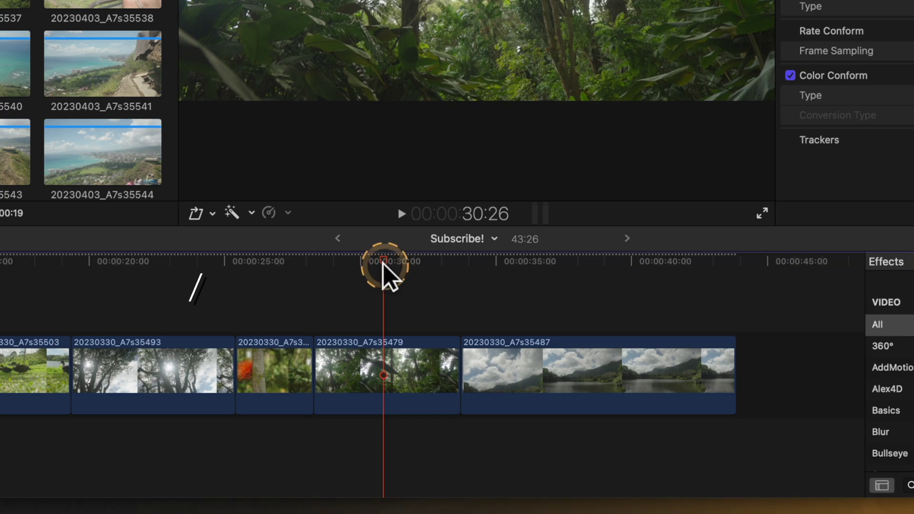
pyautogui.hotkey('alt', 'w')
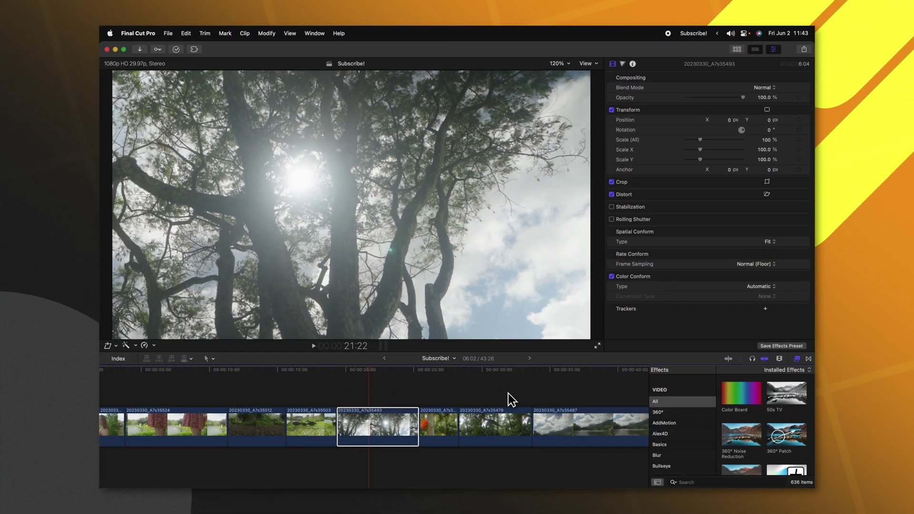
# Remove the Color Board effect from clip 20230330_A7s35493 and show its Color inspector
pyautogui.click(378, 422)
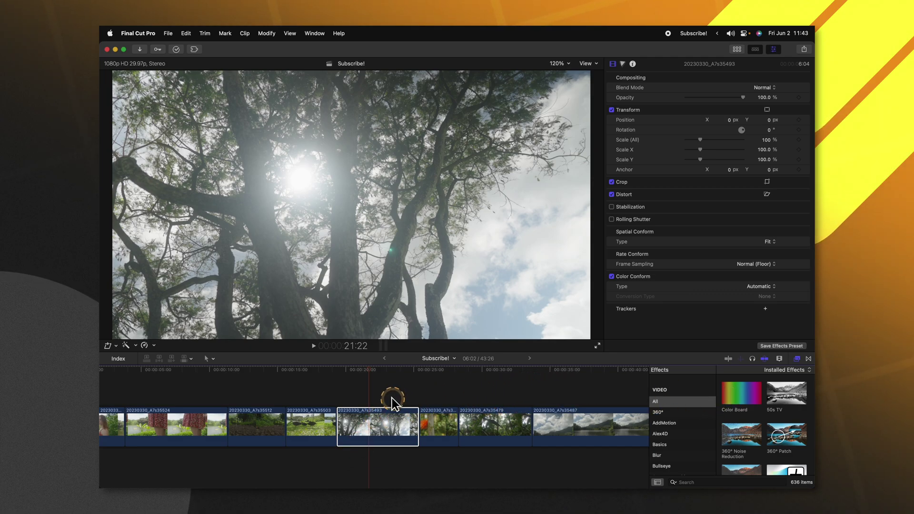
pyautogui.hotkey('alt', 'e')
pyautogui.click(649, 95)
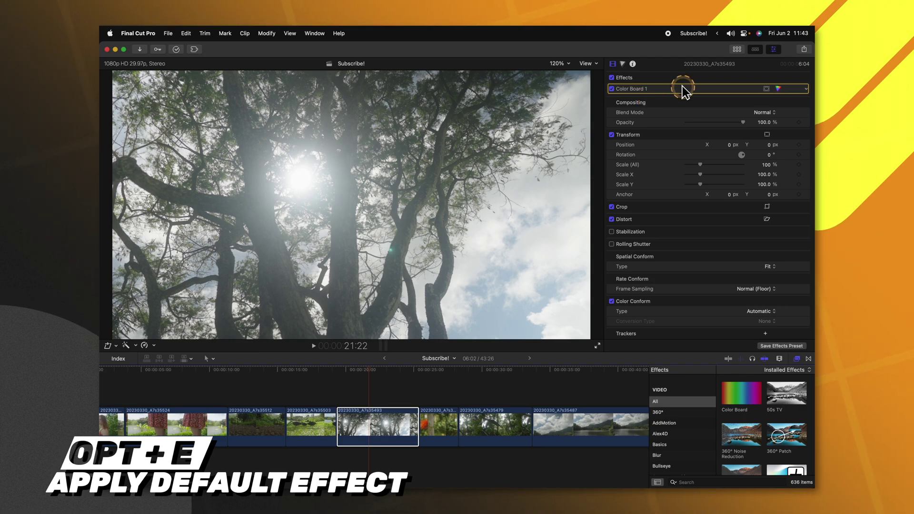
pyautogui.press('Delete')
pyautogui.click(374, 328)
pyautogui.press('super+6')
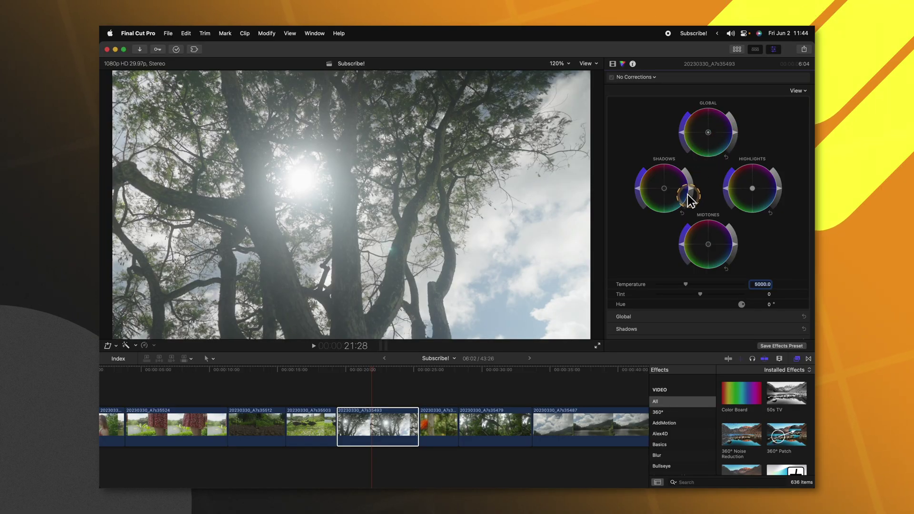
# Lower the Shadows brightness on clip 20230330_A7s35493 and add a Custom LUT using DALAT (standard)
pyautogui.moveTo(691, 193); pyautogui.dragTo(688, 200)
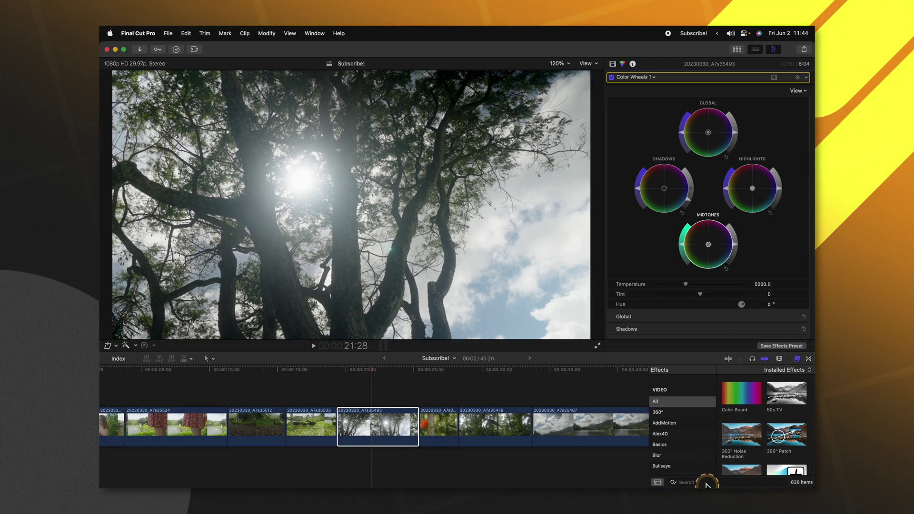
pyautogui.write('lut')
pyautogui.moveTo(741, 392); pyautogui.dragTo(408, 431)
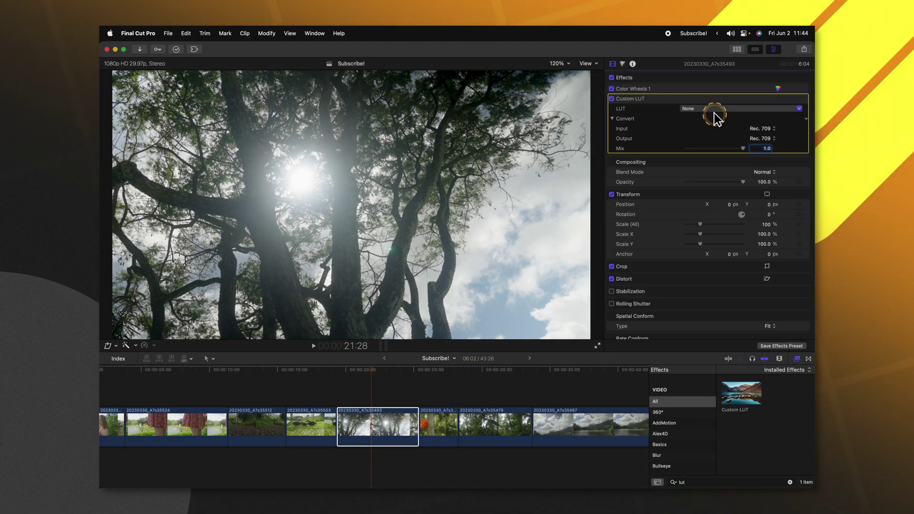
pyautogui.click(714, 109)
pyautogui.click(718, 130)
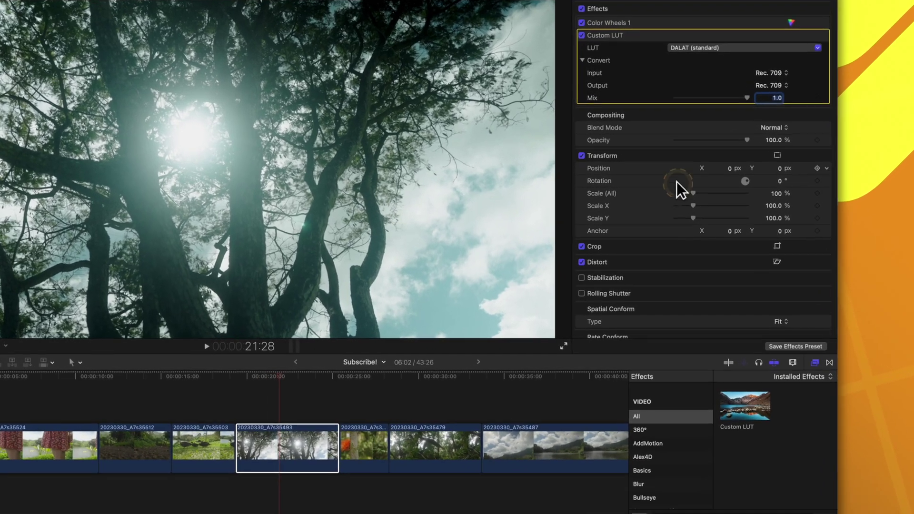
# Save the clip's effects as a preset named 'Default Effect' in the Tutorial category
pyautogui.click(781, 346)
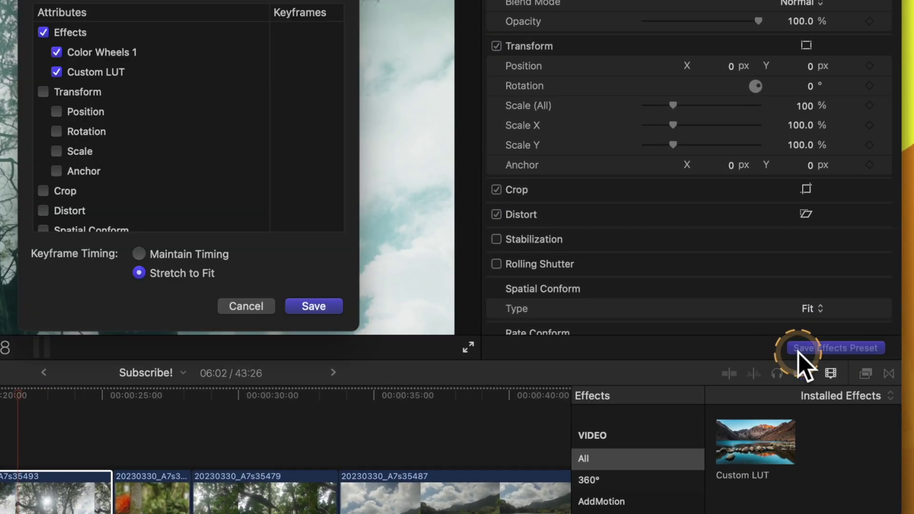
pyautogui.click(188, 0)
pyautogui.write('Default Effect')
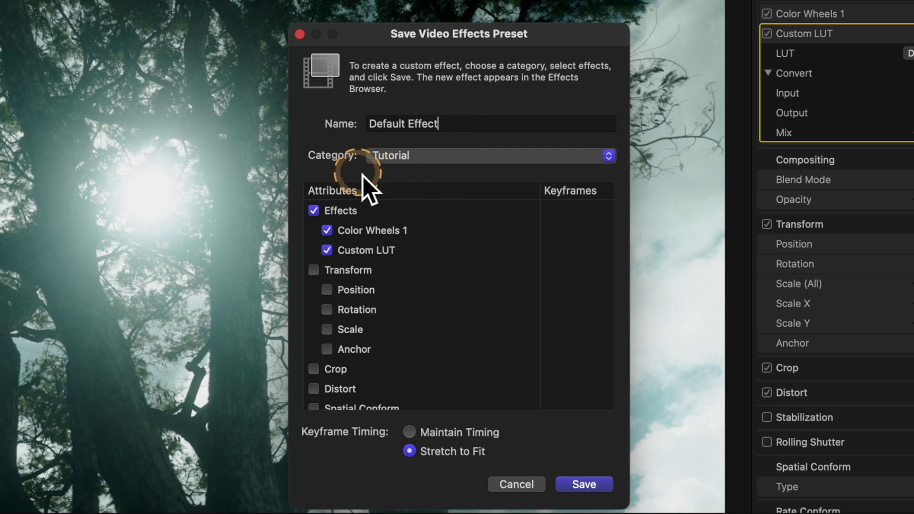
pyautogui.click(571, 481)
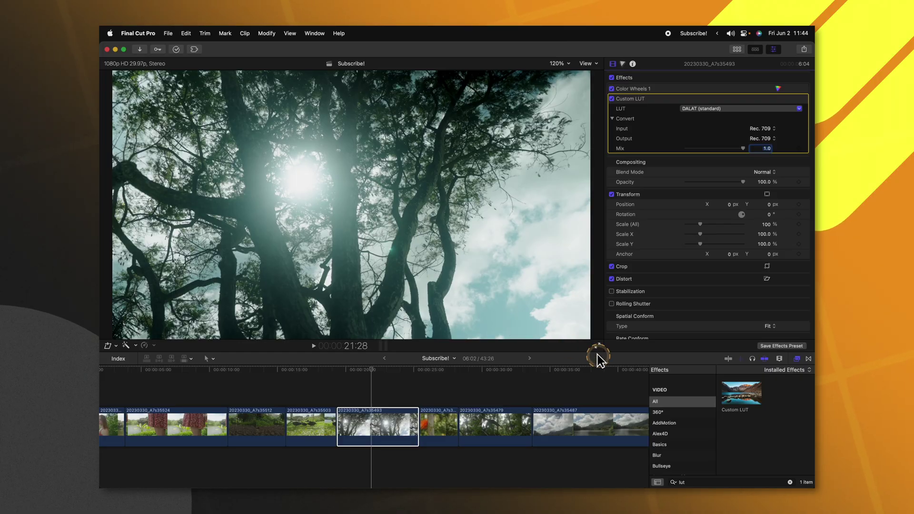
# Make the Default Effect preset the default video effect
pyautogui.click(703, 482)
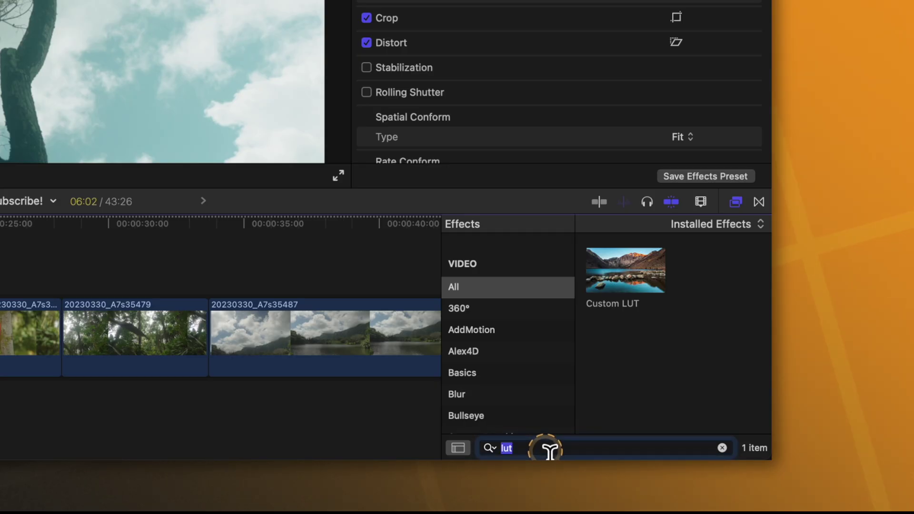
pyautogui.write('defaul')
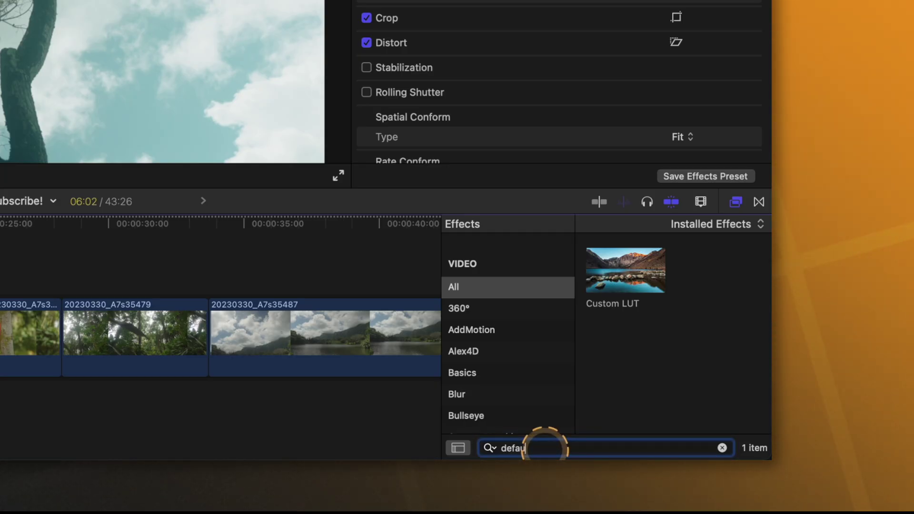
pyautogui.rightClick(632, 253)
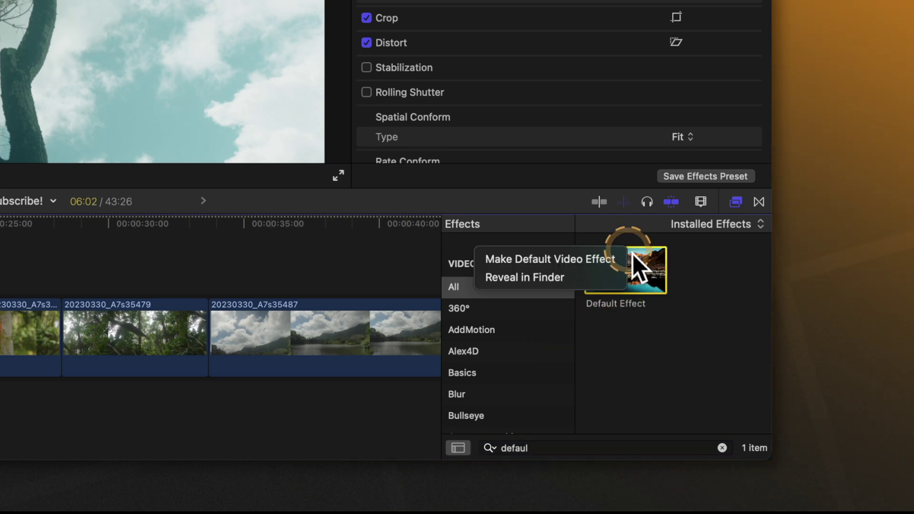
pyautogui.click(610, 259)
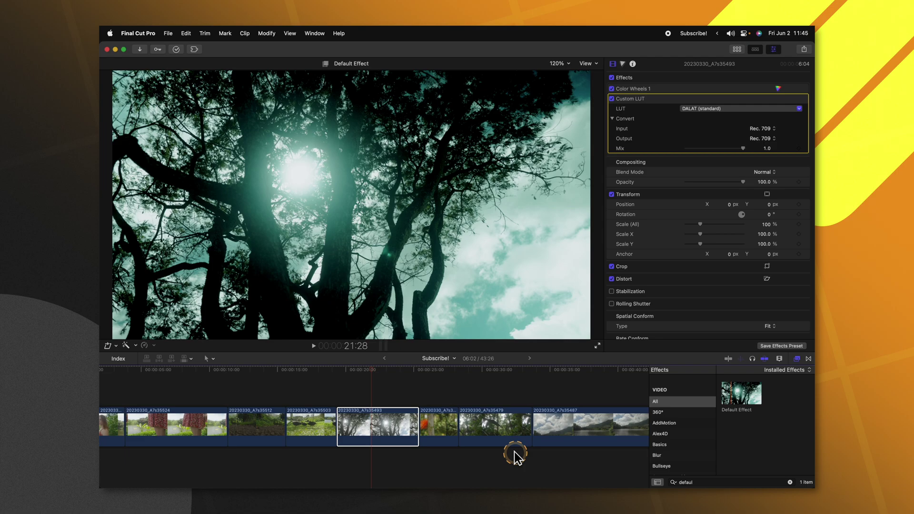
# Apply the default effect with Option-E to jungle clip 20230330_A7s35479 and lake clip 20230330_A7s35487
pyautogui.click(481, 374)
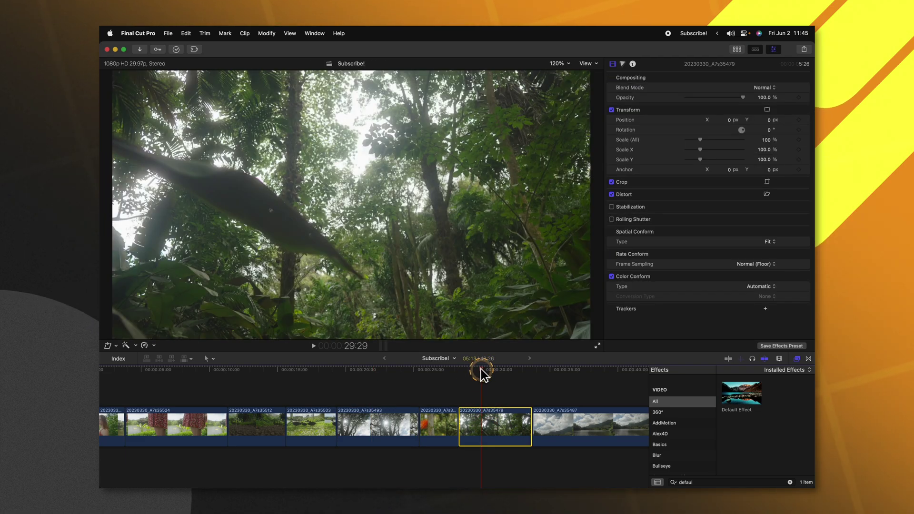
pyautogui.hotkey('alt', 'e')
pyautogui.hscroll(2, 519, 383)
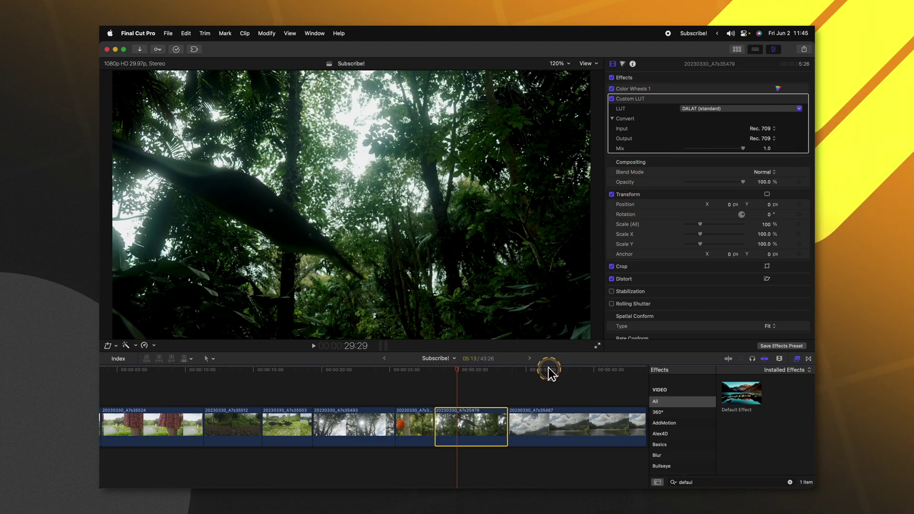
pyautogui.click(549, 374)
pyautogui.click(566, 416)
pyautogui.hotkey('alt', 'e')
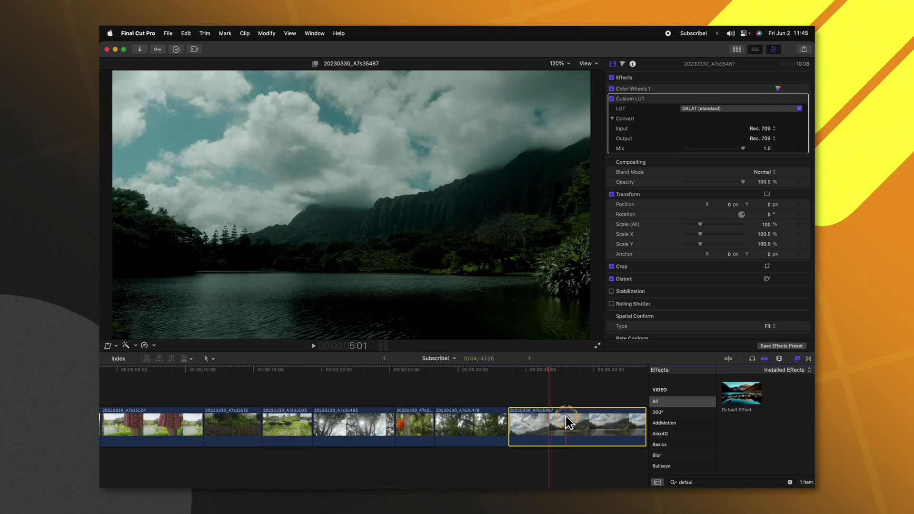